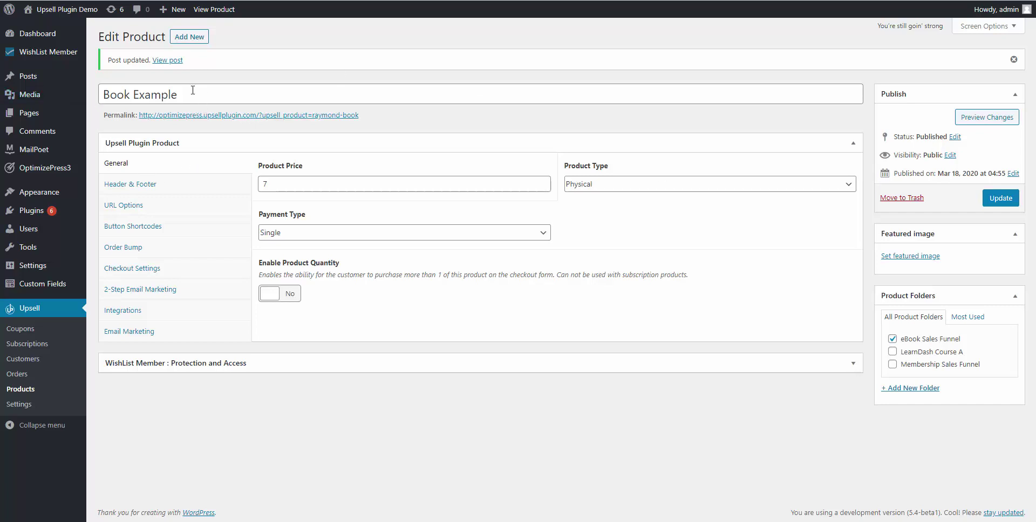
Set the product price to 7 and select the product's 2-step checkout shortcode
{"action": "left_click", "coordinate": [265, 182]}
{"action": "type", "text": "7"}
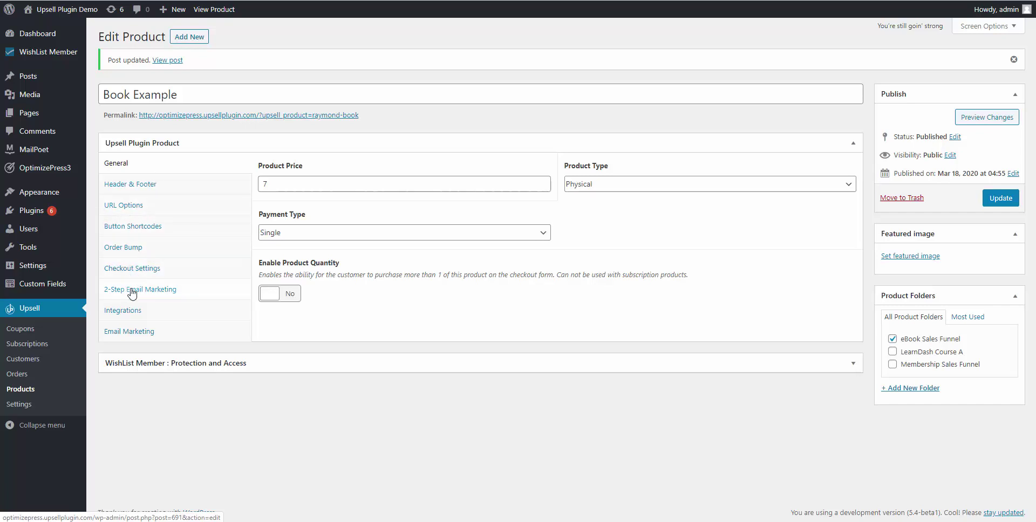
{"action": "left_click", "coordinate": [127, 232]}
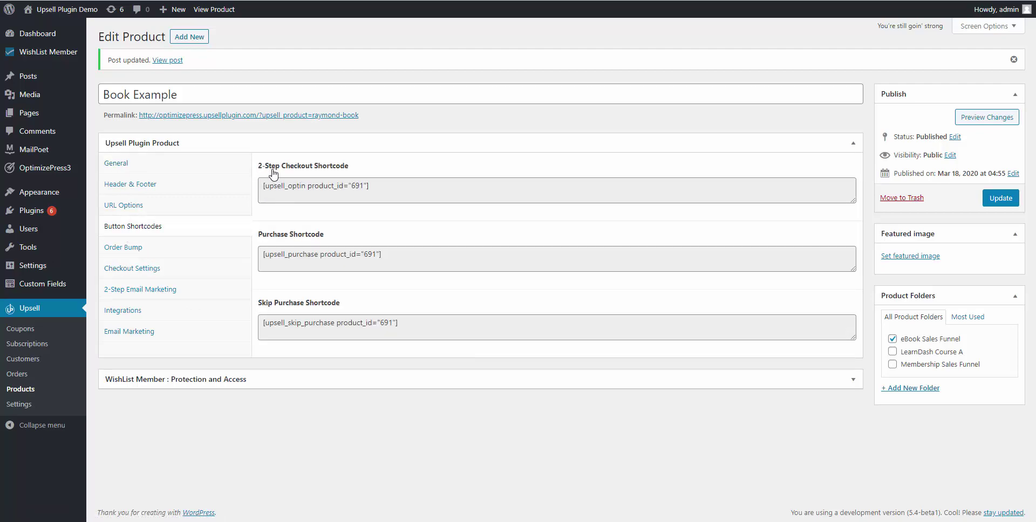
{"action": "left_click_drag", "start_coordinate": [375, 186], "coordinate": [262, 185]}
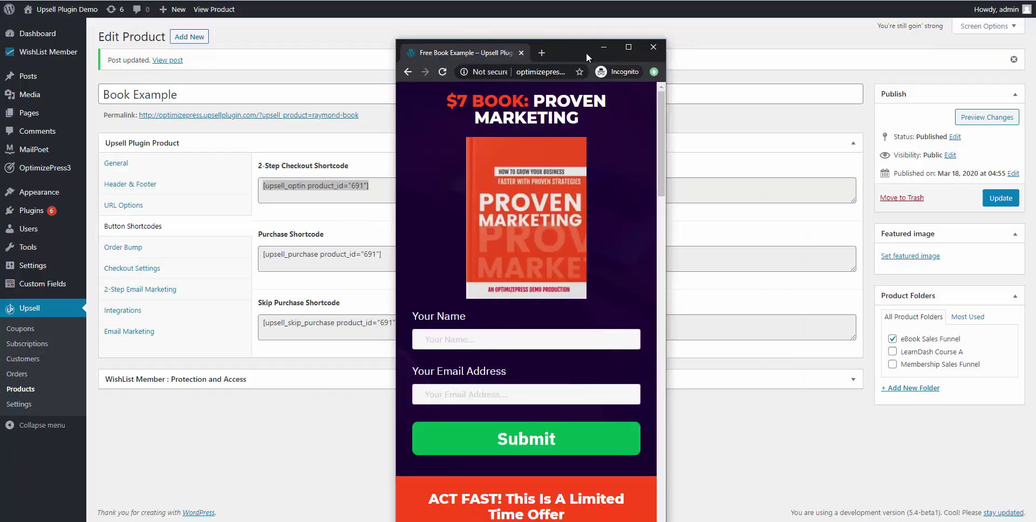
View the $7 book landing page with its opt-in form at full size, and return to the product editor
{"action": "double_click", "coordinate": [586, 53]}
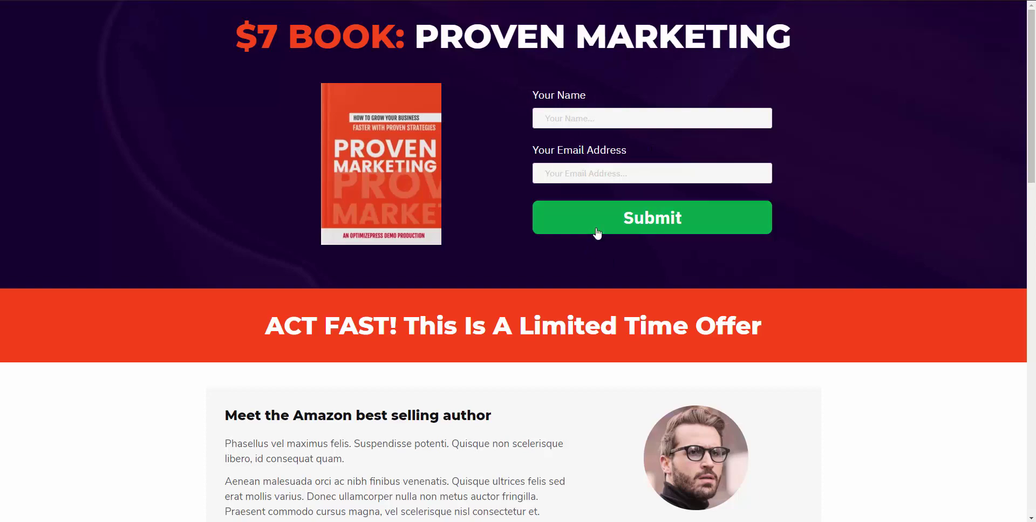
{"action": "key", "text": "ctrl+w"}
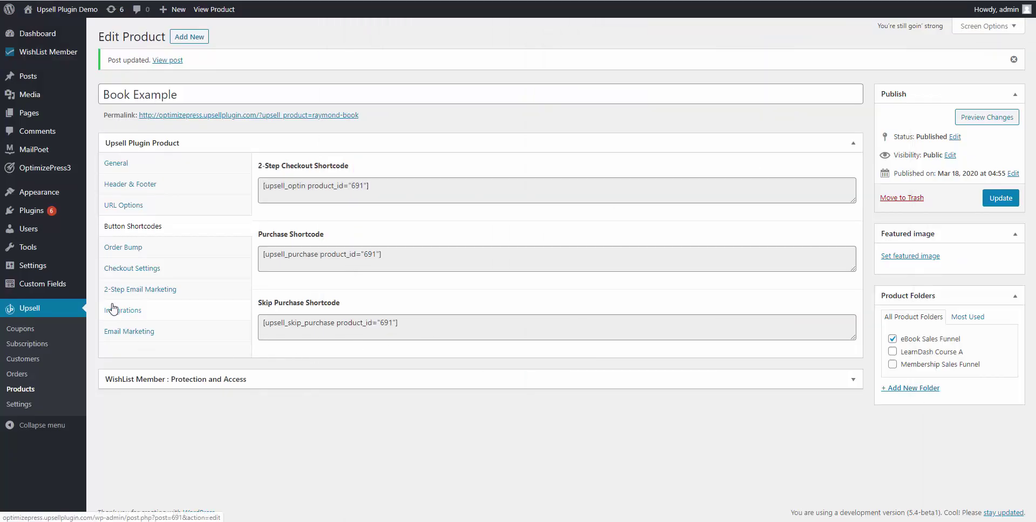
Browse the GetResponse lists for 2-step email marketing, keep free_book_example selected, and update the product
{"action": "left_click", "coordinate": [128, 299]}
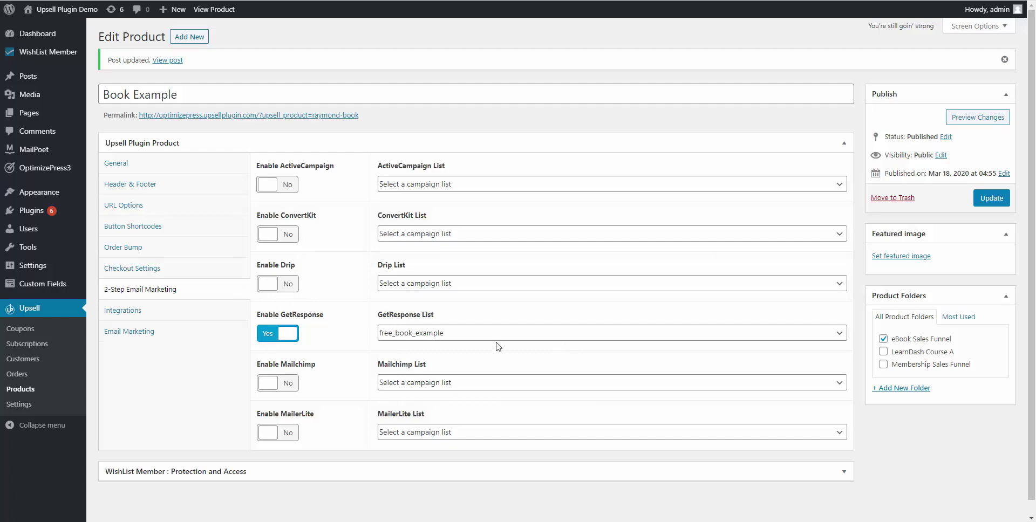
{"action": "left_click", "coordinate": [405, 332]}
{"action": "left_click", "coordinate": [408, 319]}
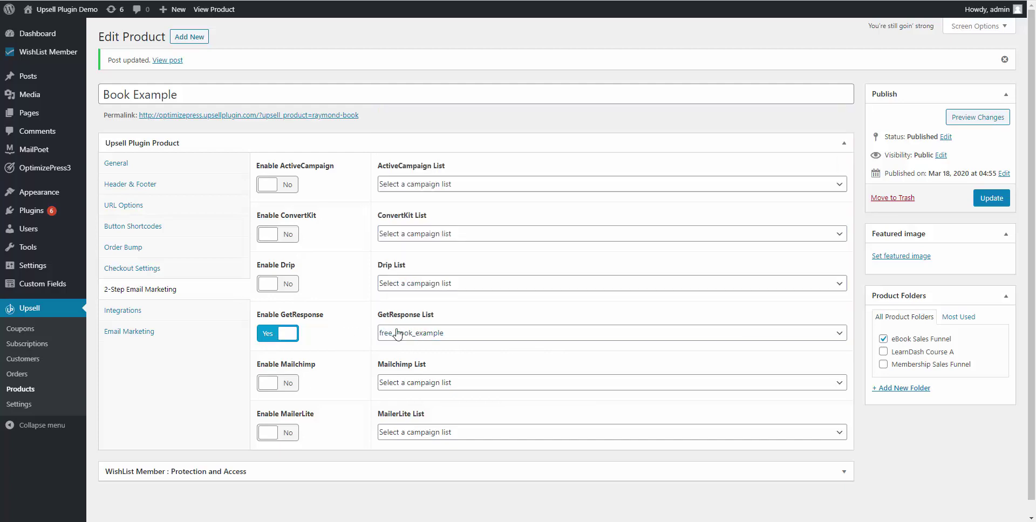
{"action": "scroll", "coordinate": [413, 242], "scroll_direction": "up", "scroll_amount": 5}
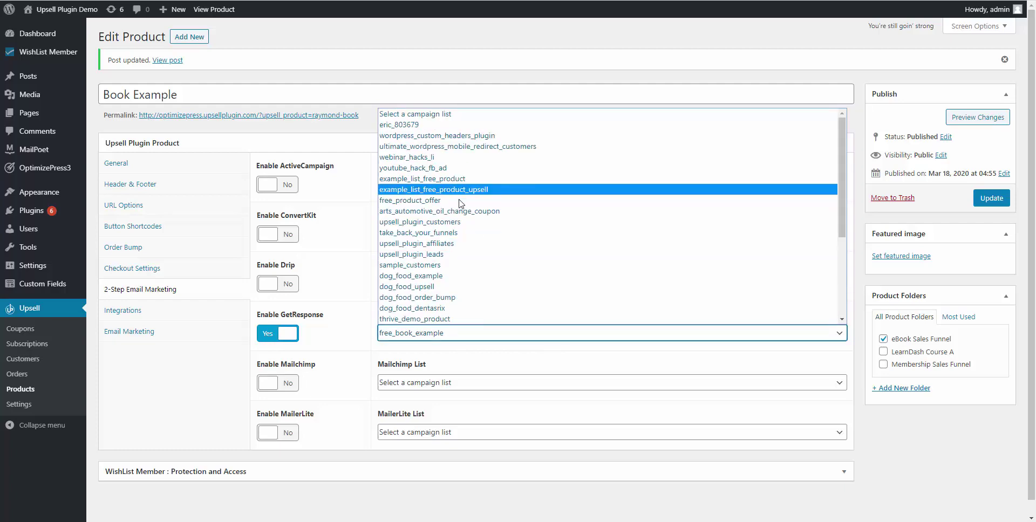
{"action": "scroll", "coordinate": [412, 243], "scroll_direction": "down", "scroll_amount": 5}
{"action": "left_click", "coordinate": [364, 293]}
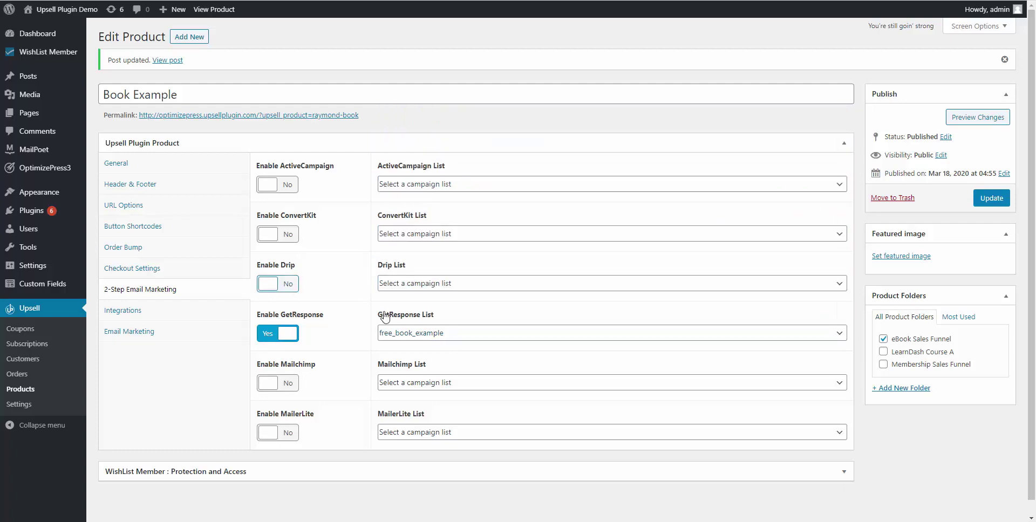
{"action": "left_click", "coordinate": [965, 205]}
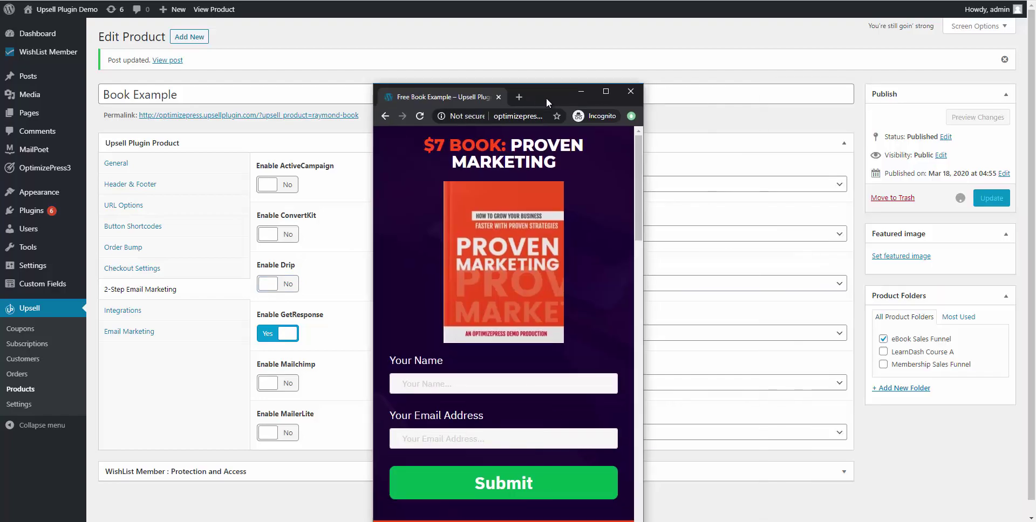
Fill in the name and email address on the book's full-size landing page and submit the opt-in form
{"action": "double_click", "coordinate": [546, 98]}
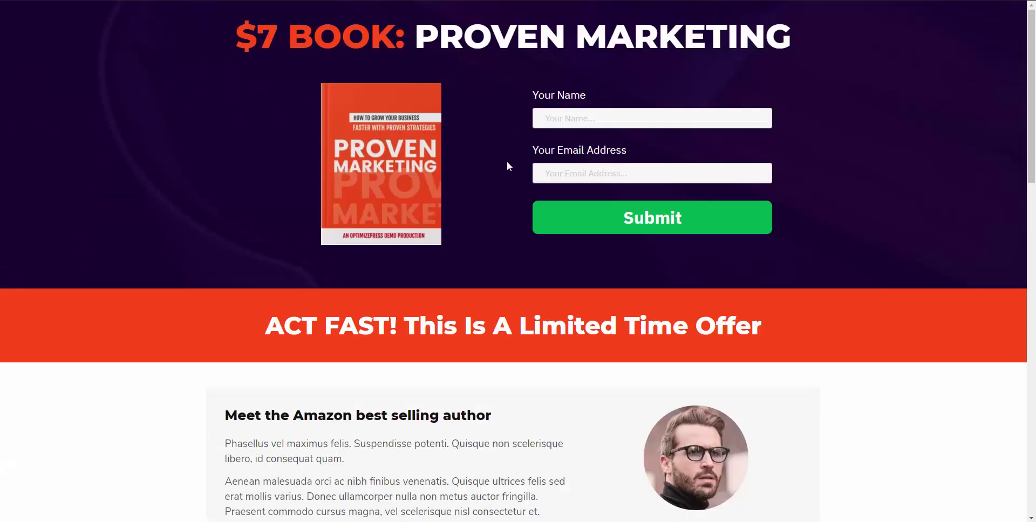
{"action": "left_click", "coordinate": [610, 120]}
{"action": "type", "text": "Test Name"}
{"action": "key", "text": "Tab"}
{"action": "type", "text": "test123"}
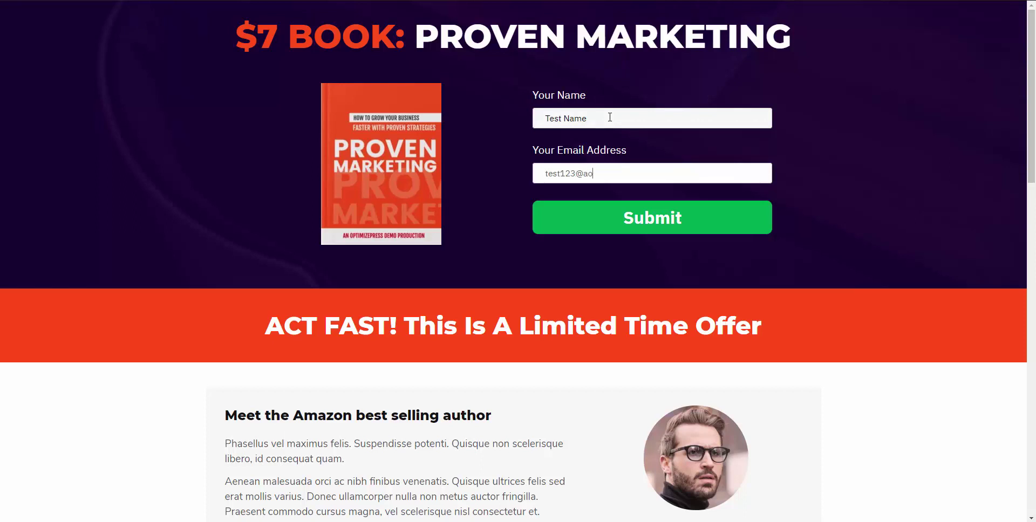
{"action": "left_click", "coordinate": [607, 218]}
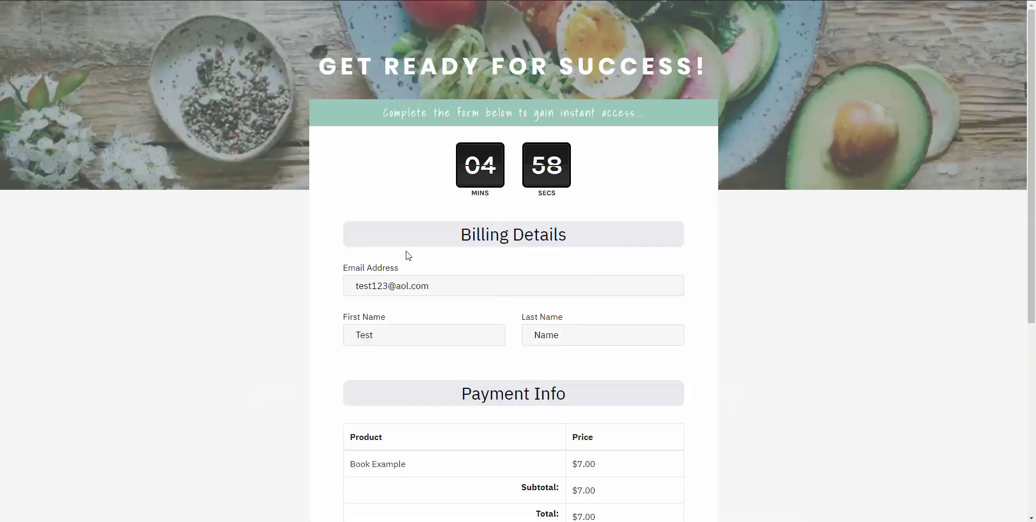
Examine the prefilled billing details, the order summary and the payment options on the checkout page
{"action": "left_click_drag", "start_coordinate": [349, 285], "coordinate": [453, 284]}
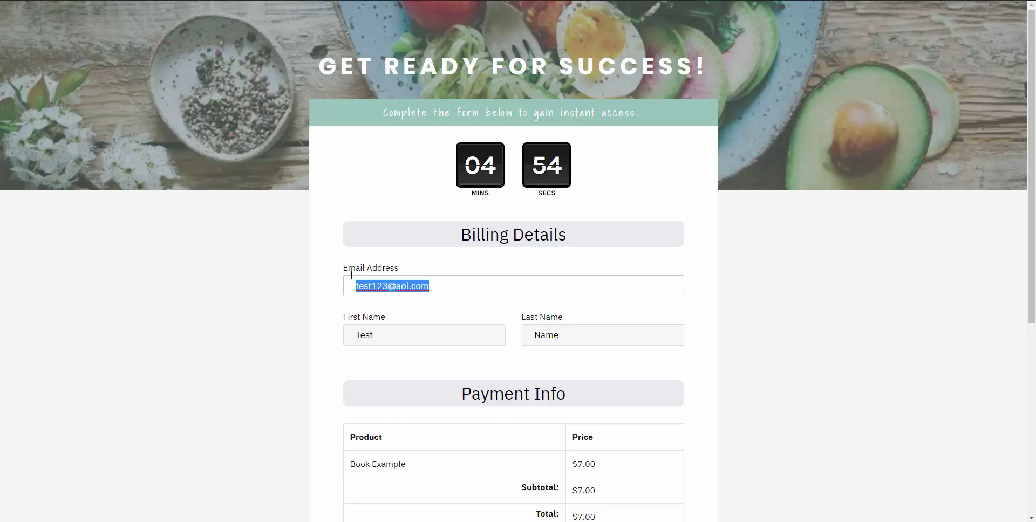
{"action": "left_click", "coordinate": [533, 333]}
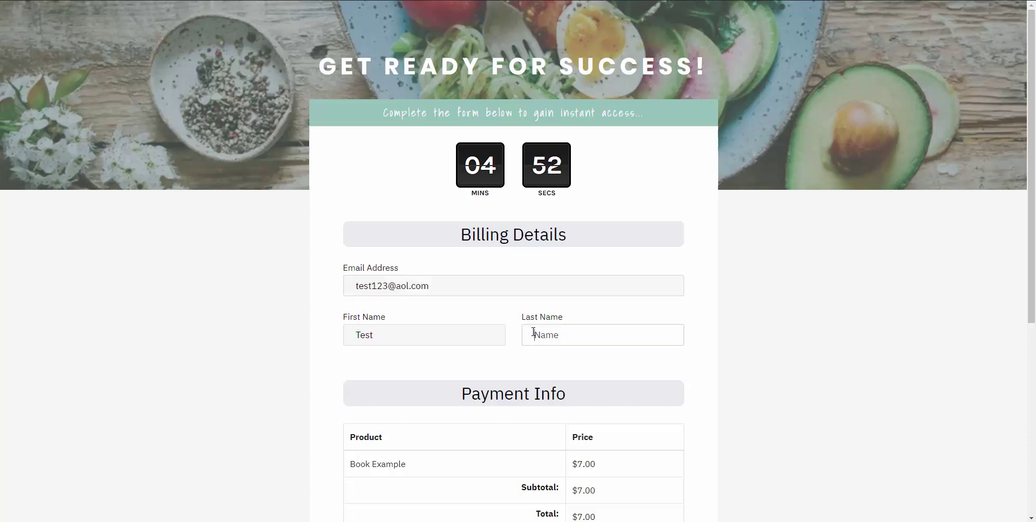
{"action": "scroll", "coordinate": [463, 367], "scroll_direction": "down", "scroll_amount": 5}
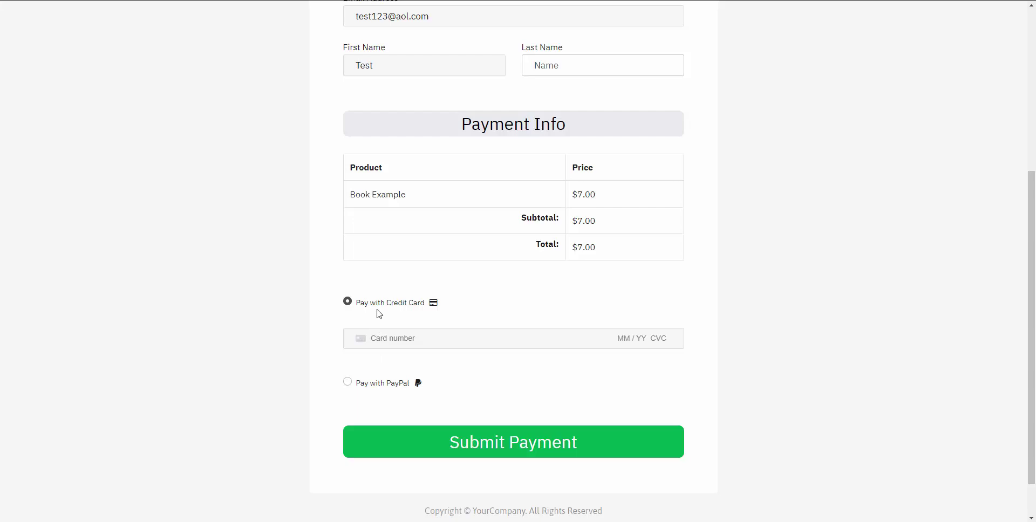
{"action": "scroll", "coordinate": [527, 328], "scroll_direction": "down", "scroll_amount": 1}
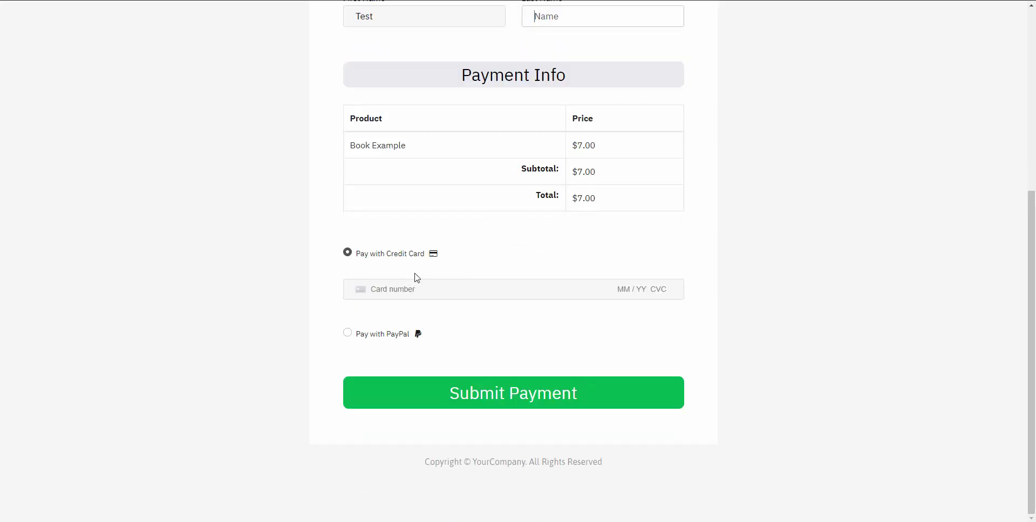
{"action": "scroll", "coordinate": [439, 123], "scroll_direction": "up", "scroll_amount": 1}
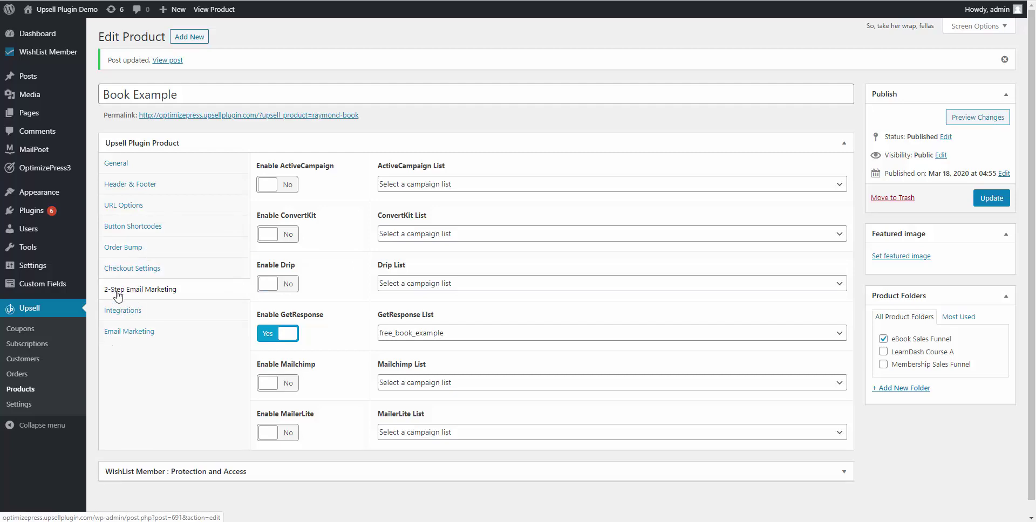
Return to the product's button shortcodes and select the 2-step checkout shortcode
{"action": "left_click", "coordinate": [131, 229]}
{"action": "left_click_drag", "start_coordinate": [378, 189], "coordinate": [260, 187]}
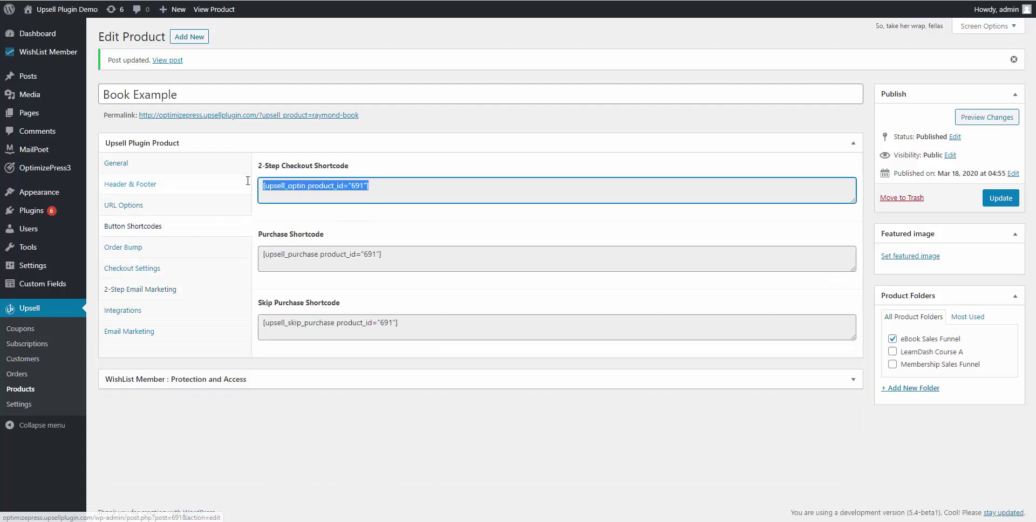
Enable GetResponse in the product's regular email marketing settings and browse its campaign lists
{"action": "left_click", "coordinate": [127, 334]}
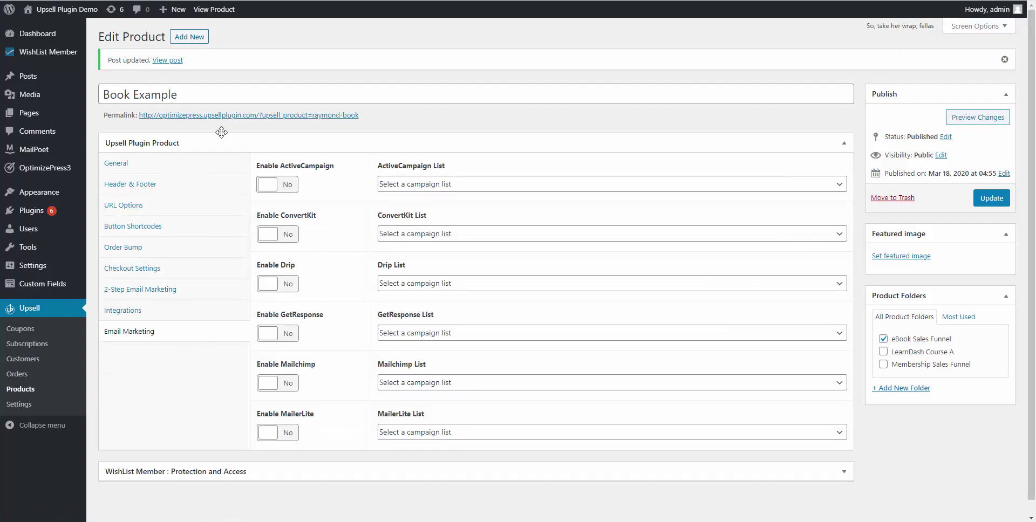
{"action": "left_click", "coordinate": [278, 334]}
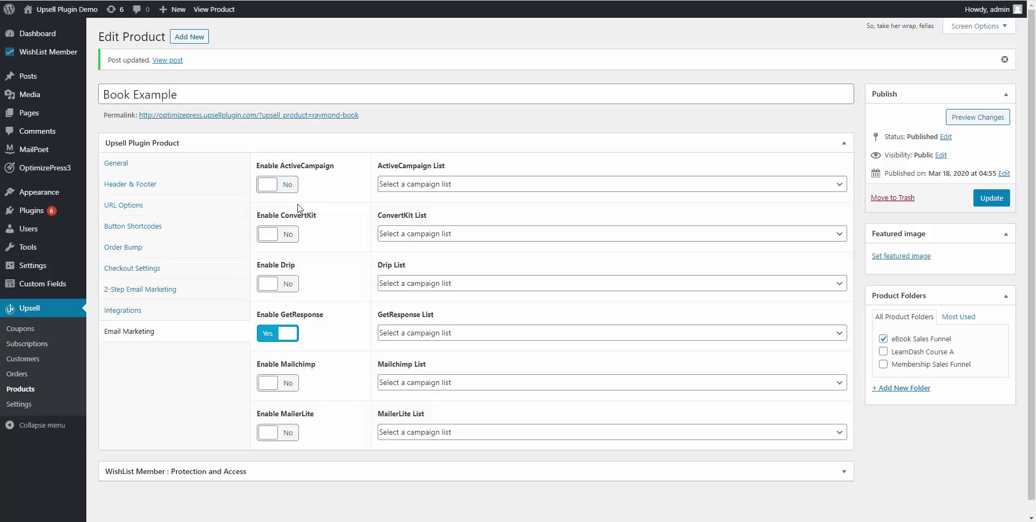
{"action": "left_click", "coordinate": [420, 335]}
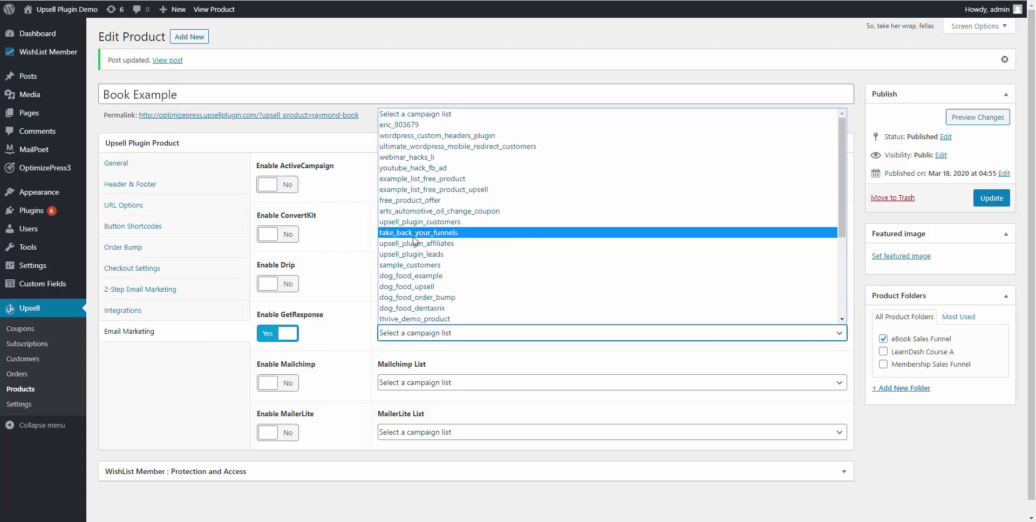
{"action": "left_click", "coordinate": [367, 251]}
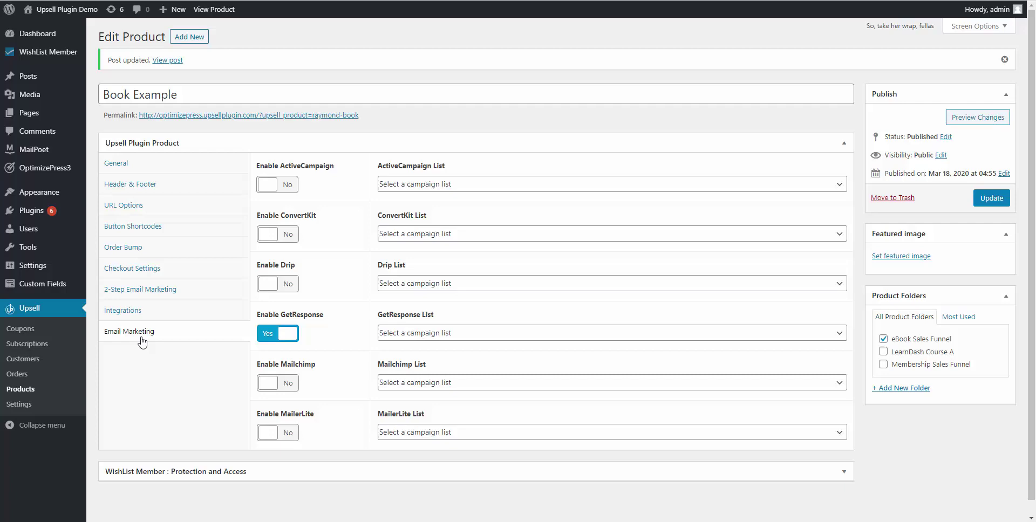
Compare the GetResponse list settings of the 2-step email marketing with those of the regular email marketing
{"action": "left_click", "coordinate": [166, 297]}
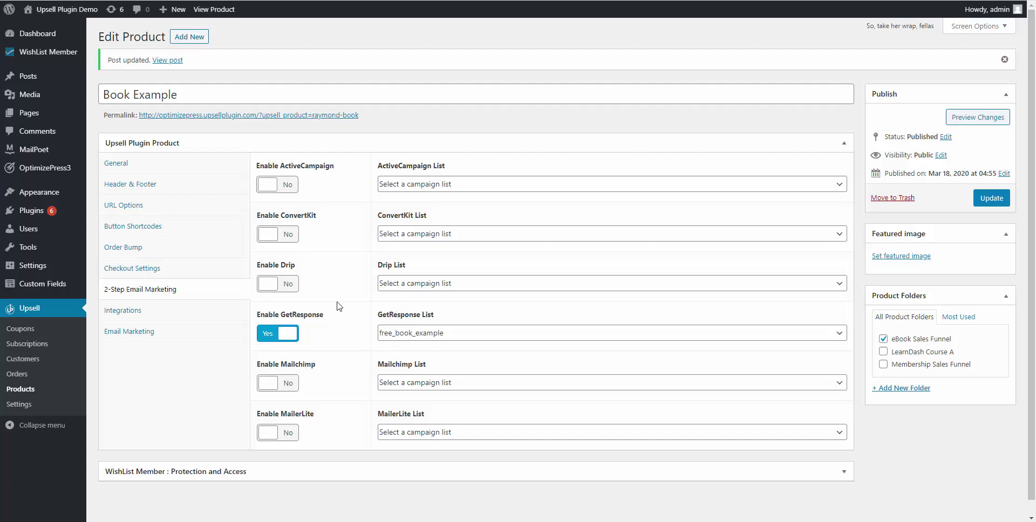
{"action": "left_click", "coordinate": [138, 332]}
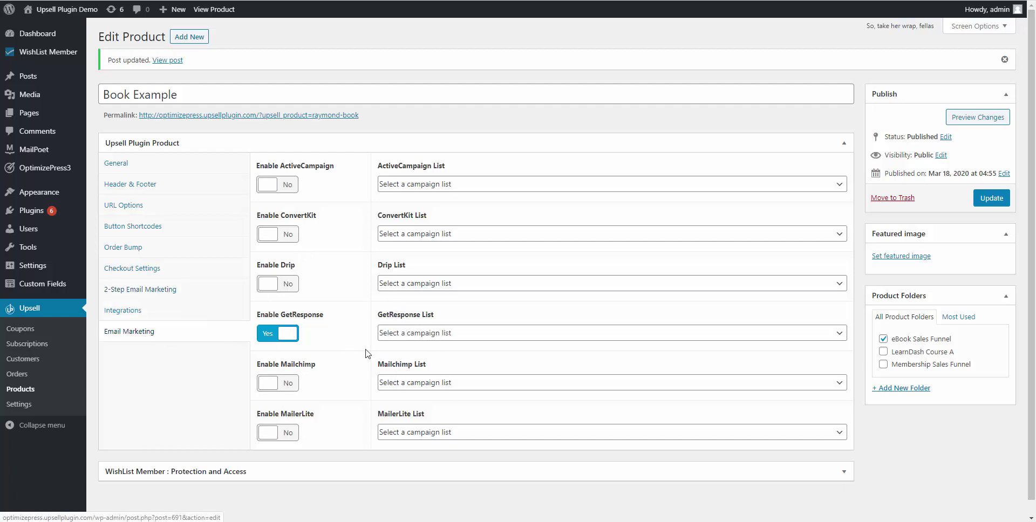
{"action": "left_click", "coordinate": [386, 333]}
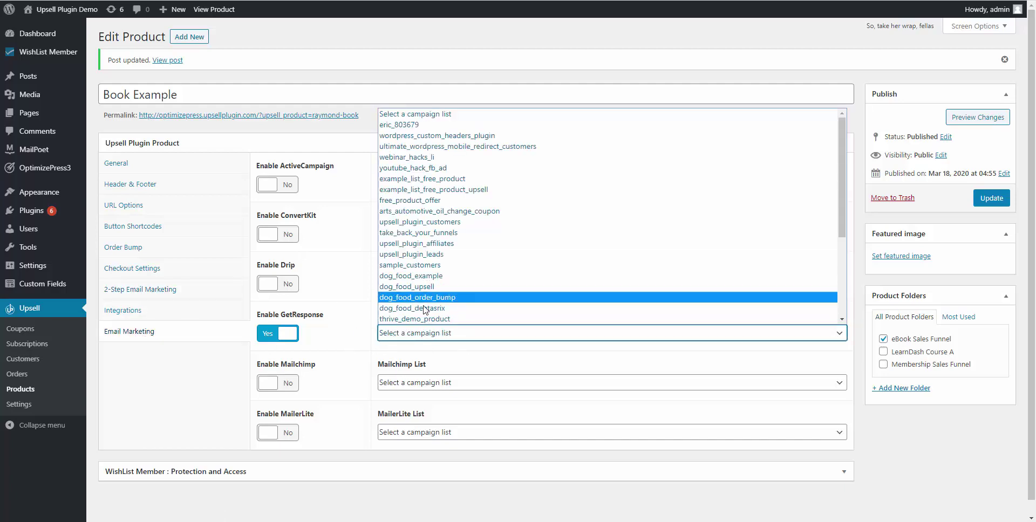
{"action": "left_click", "coordinate": [178, 354]}
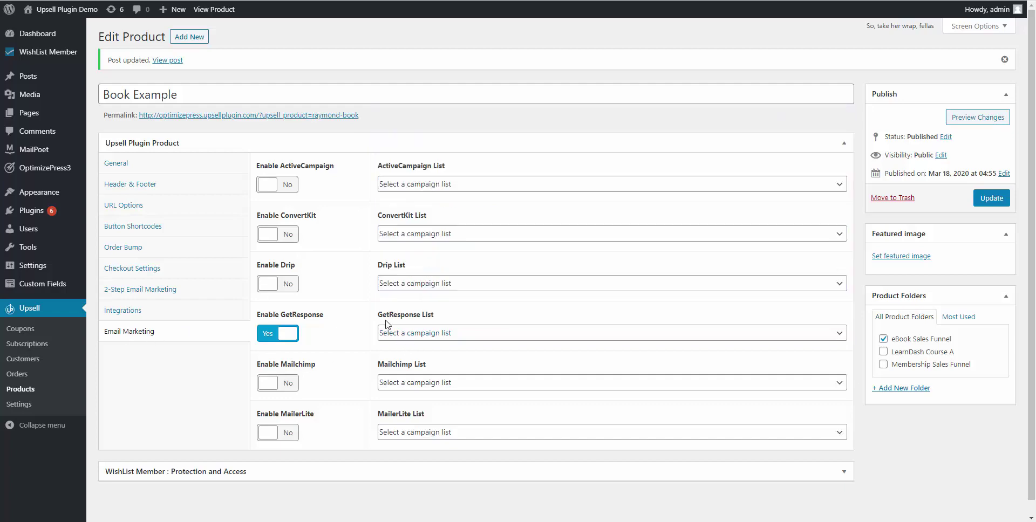
{"action": "left_click", "coordinate": [140, 290]}
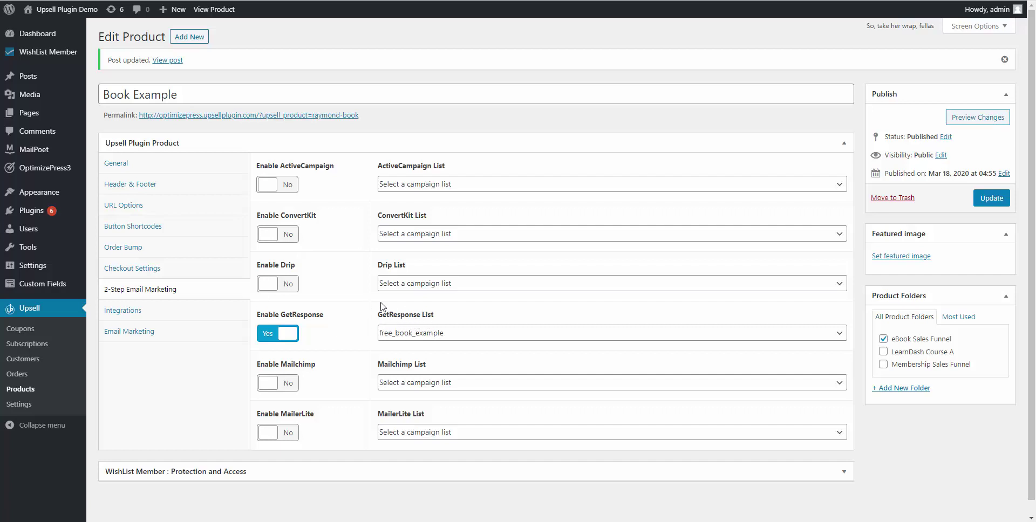
{"action": "left_click", "coordinate": [190, 336]}
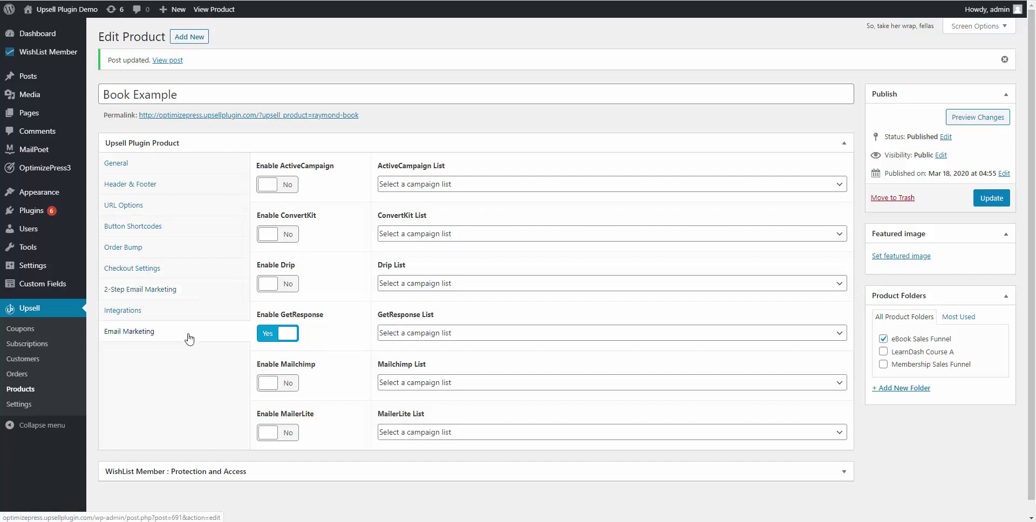
Pick free_book_example as the GetResponse list and recheck the list choices in the 2-step email marketing settings
{"action": "left_click", "coordinate": [399, 337]}
{"action": "type", "text": "free_b"}
{"action": "key", "text": "Return"}
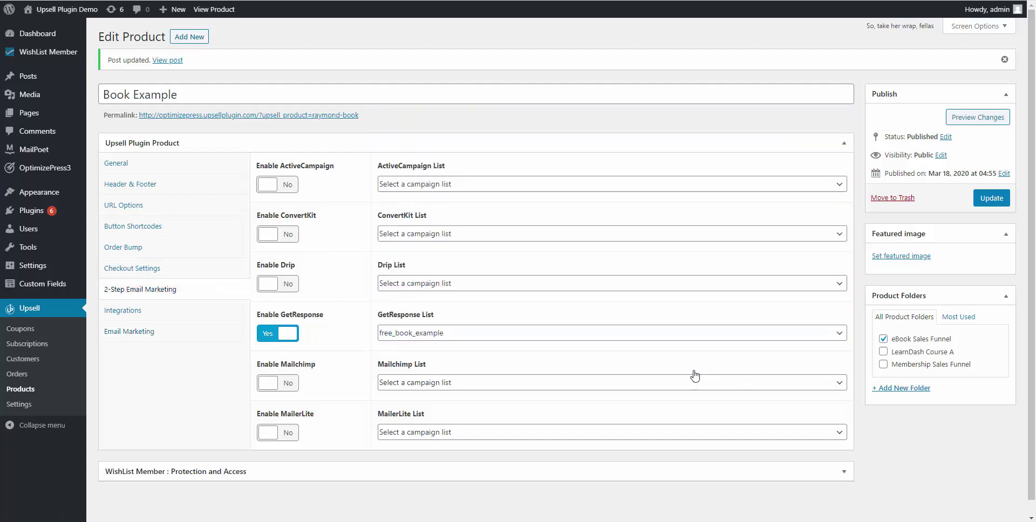
{"action": "left_click", "coordinate": [467, 334]}
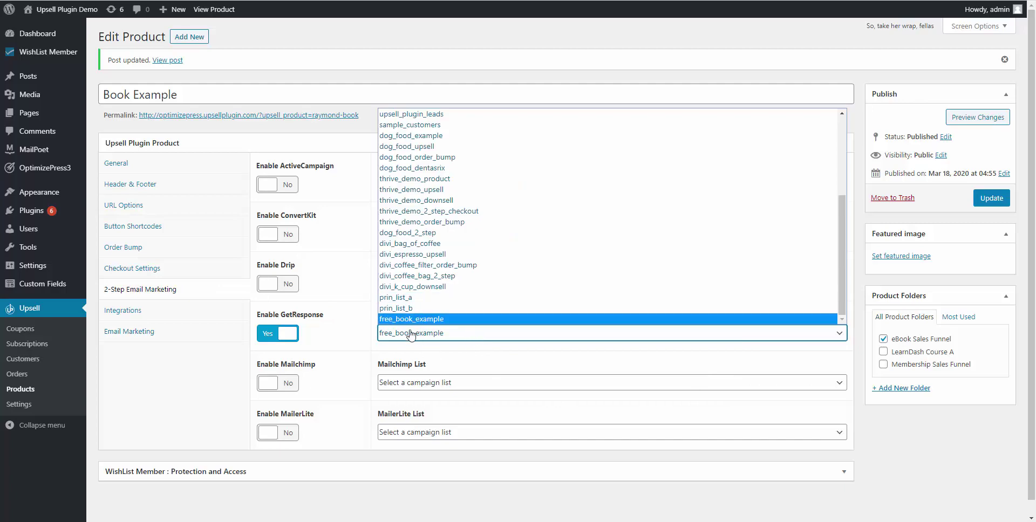
{"action": "left_click", "coordinate": [370, 328]}
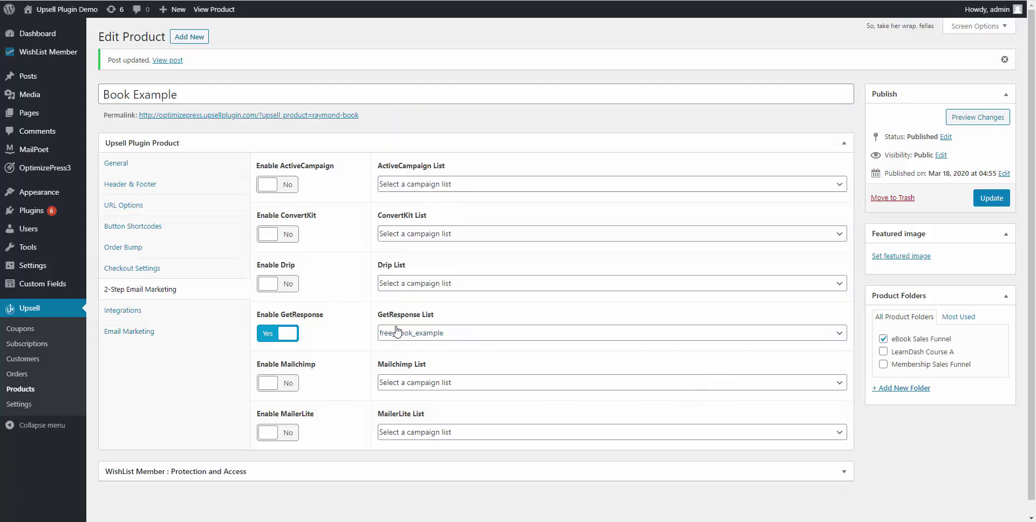